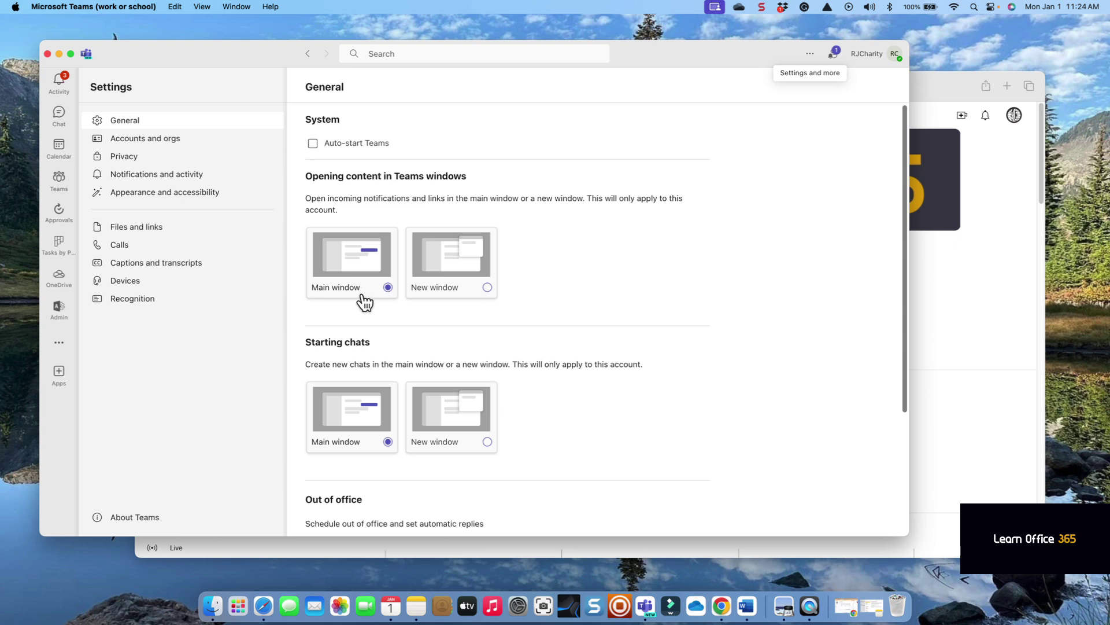
Step: Open the out-of-office schedule from the general settings, turn on automatic replies and limit them to a time period
scroll(425, 300, down, 2)
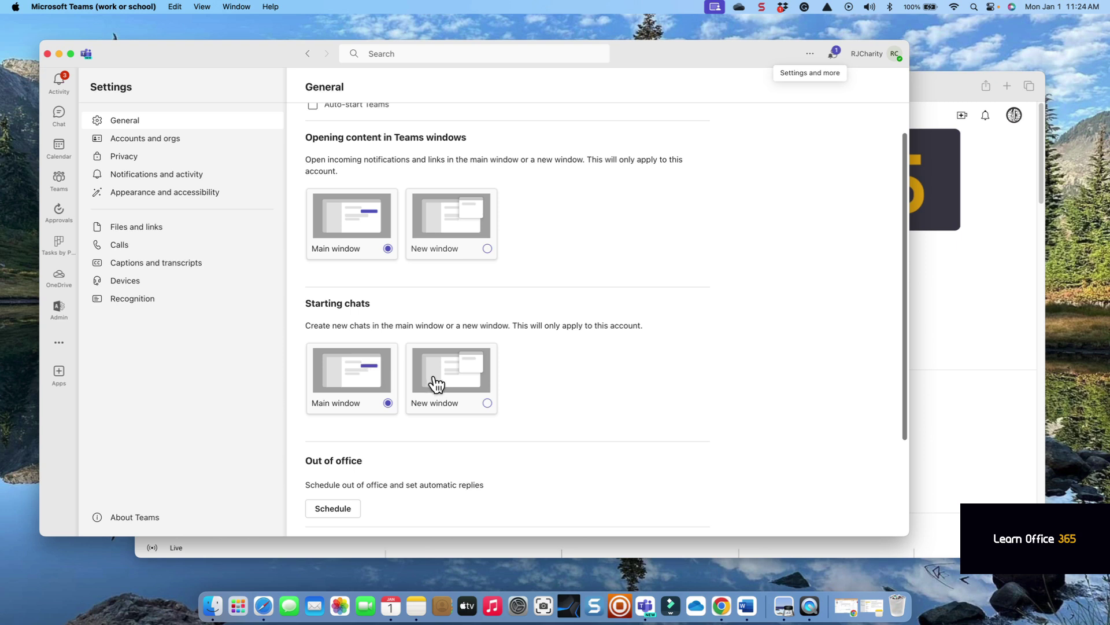
scroll(435, 382, down, 5)
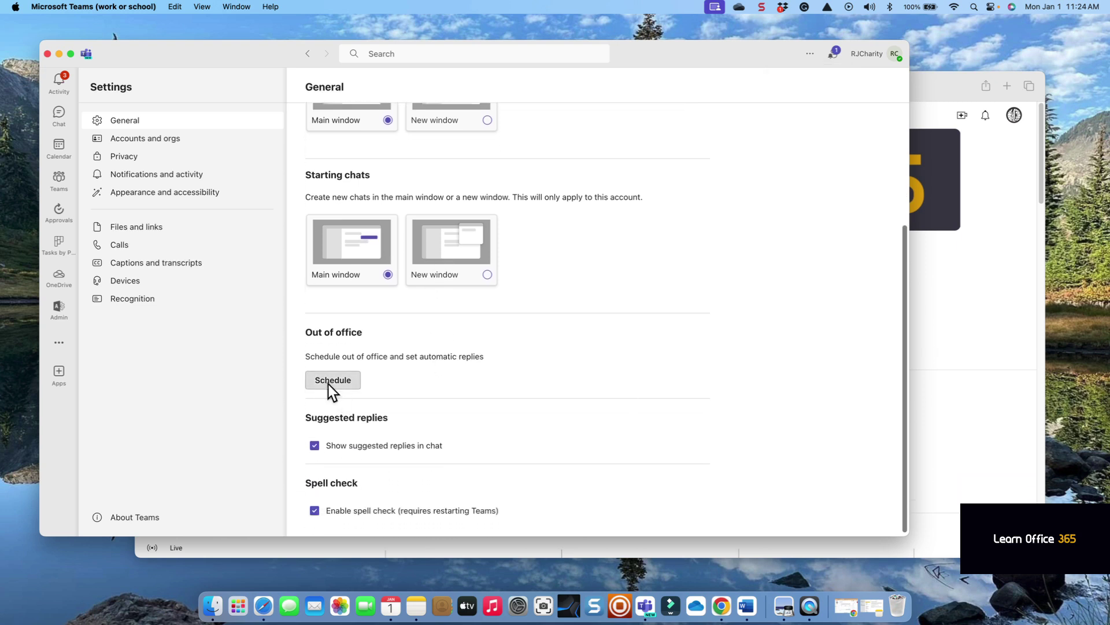
click(329, 382)
click(429, 163)
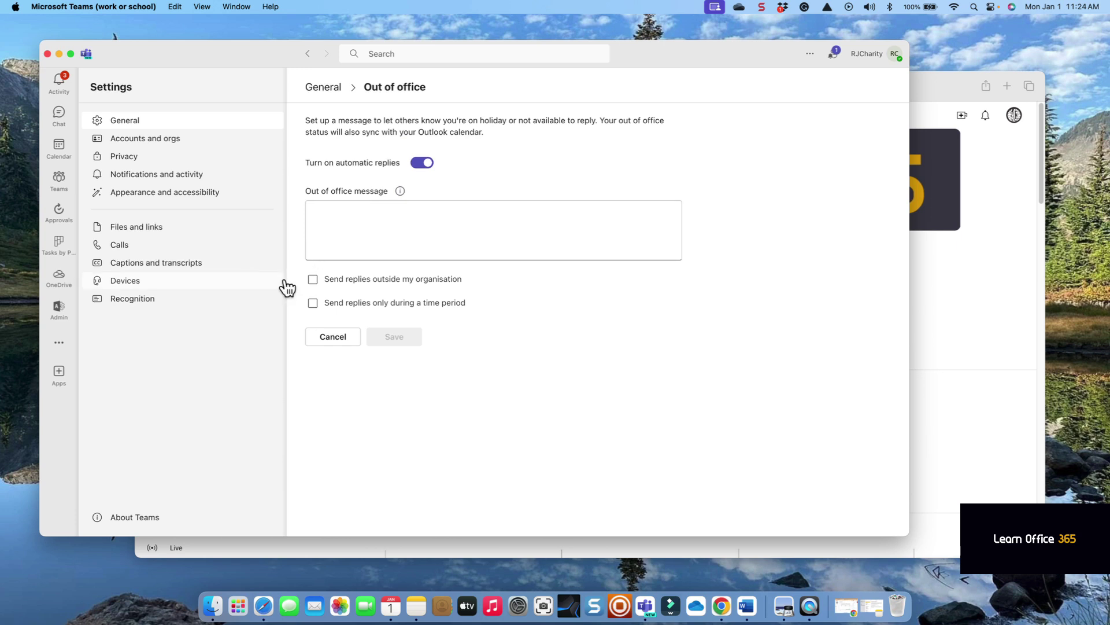
click(315, 305)
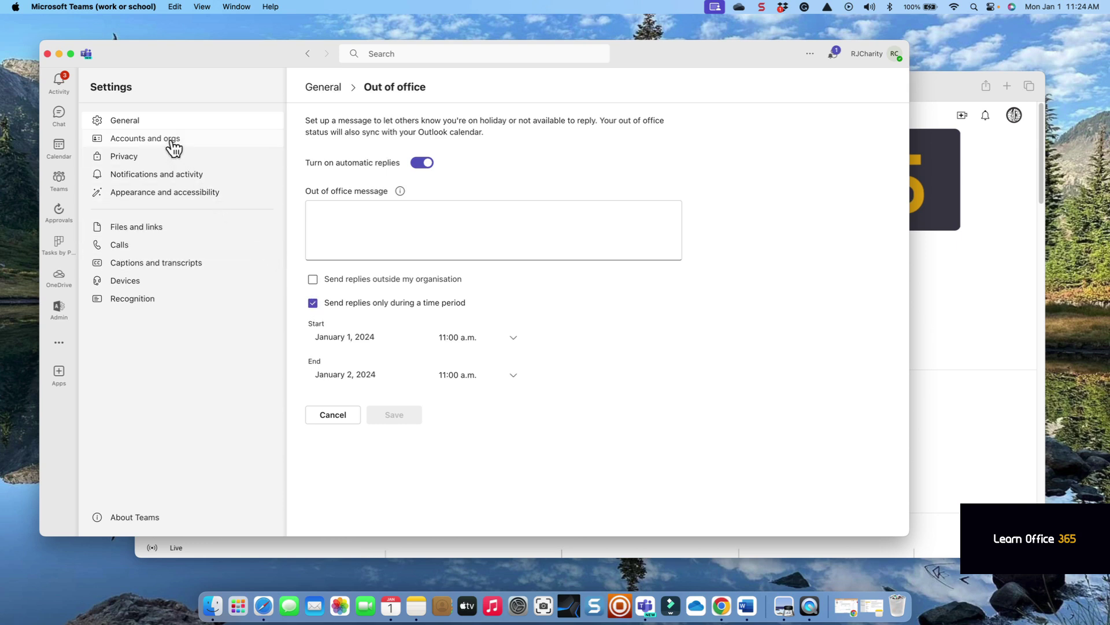
Step: Review the privacy settings, from the diagnostics and attendance report options through to the third-party app API
click(124, 158)
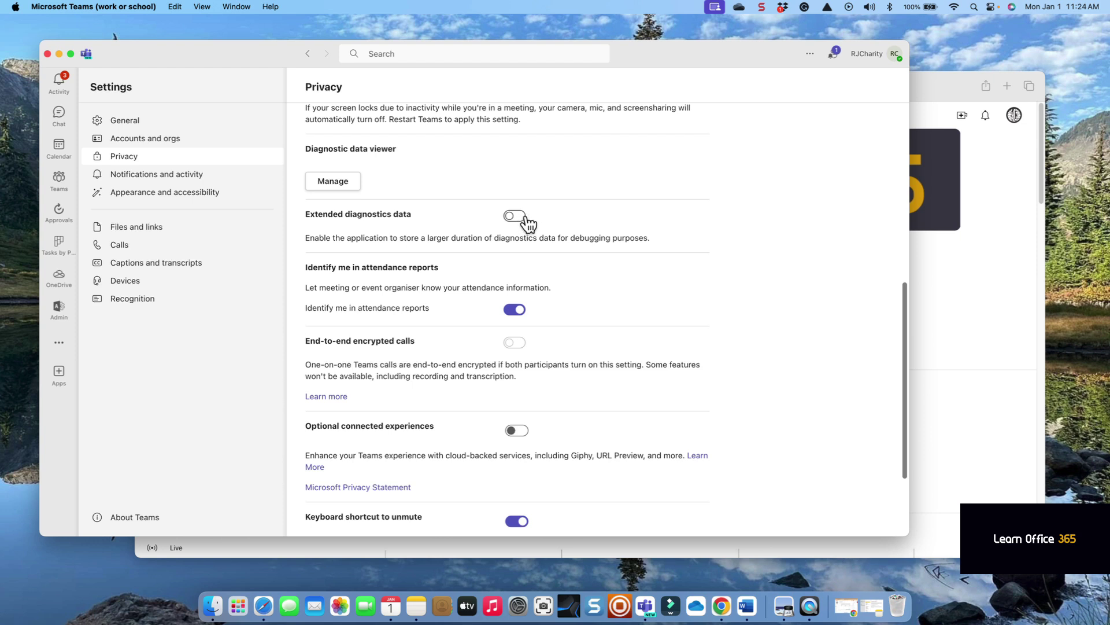
scroll(411, 263, down, 2)
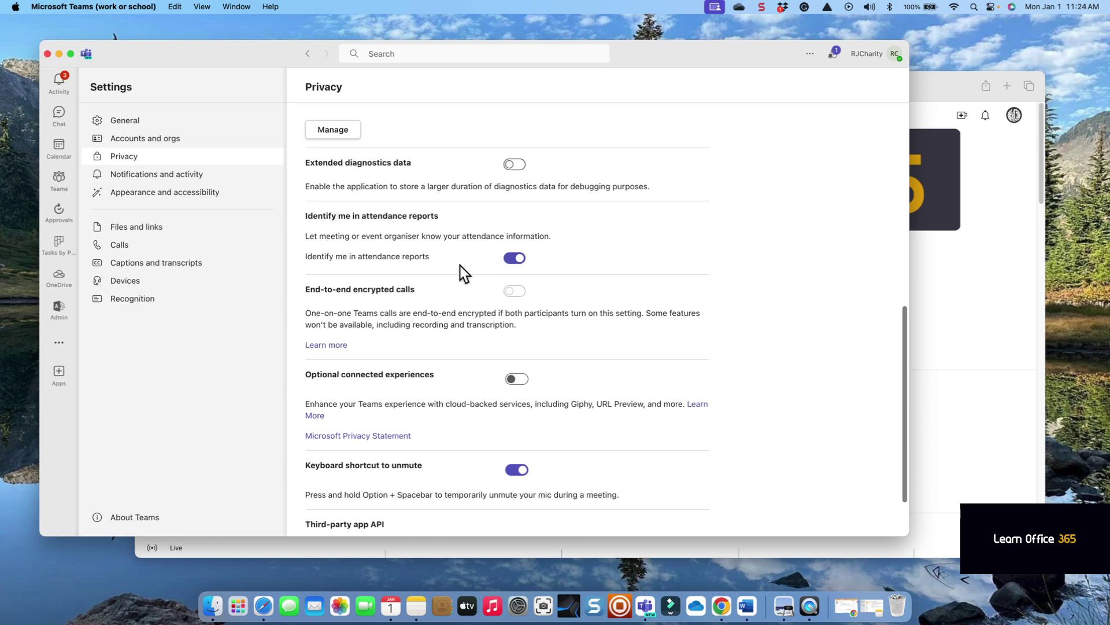
scroll(381, 307, down, 1)
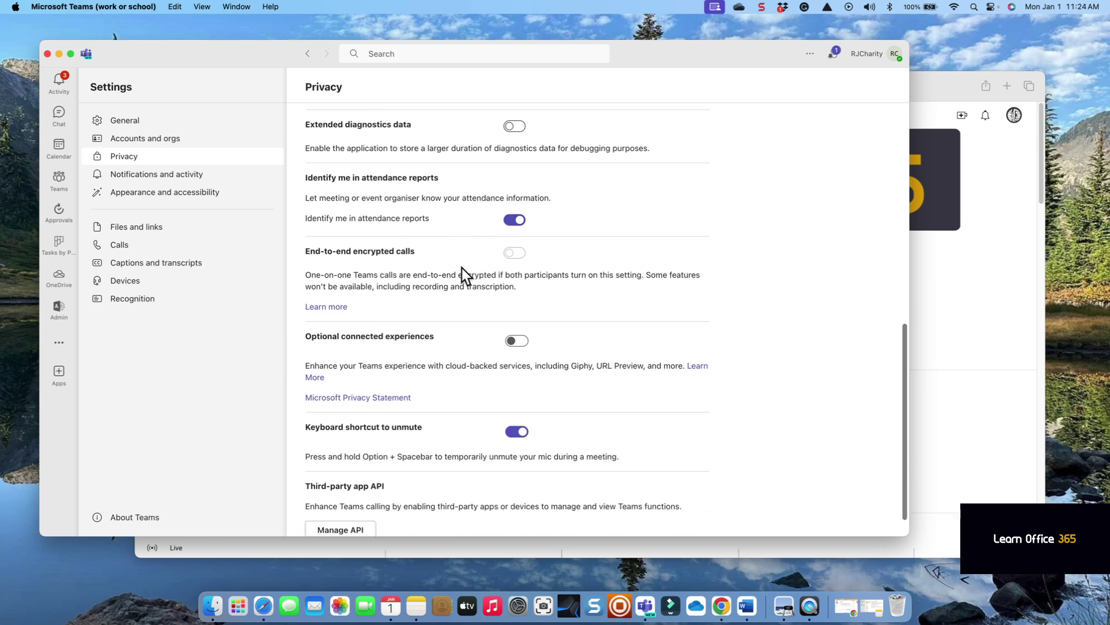
scroll(397, 307, down, 1)
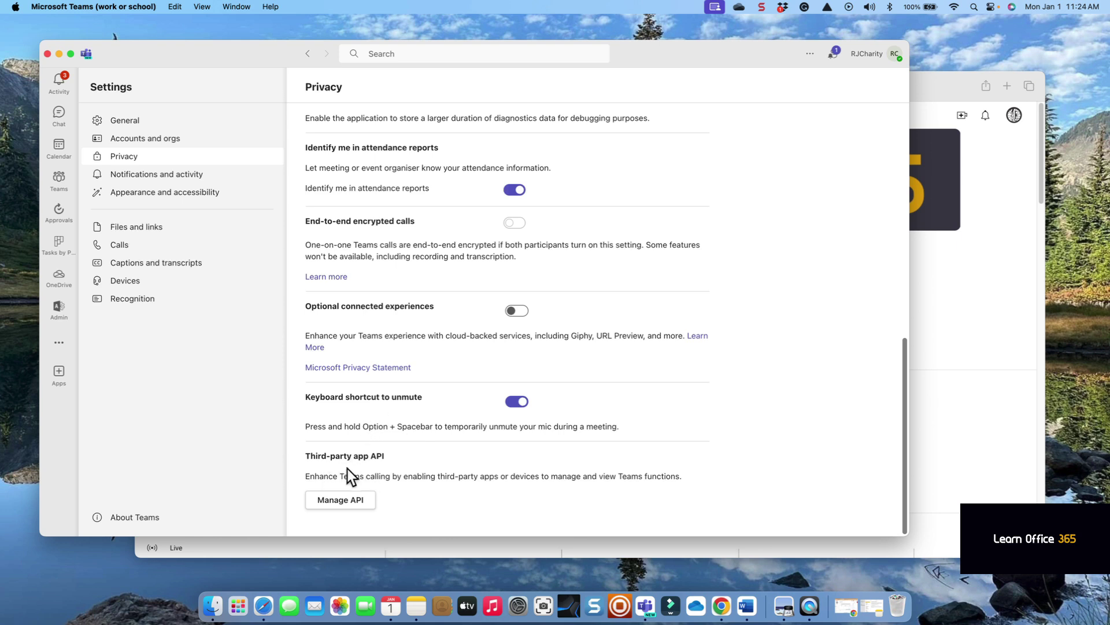
Step: In the notifications and activity settings, look at the available options for missed activity emails and chat message notifications
click(163, 178)
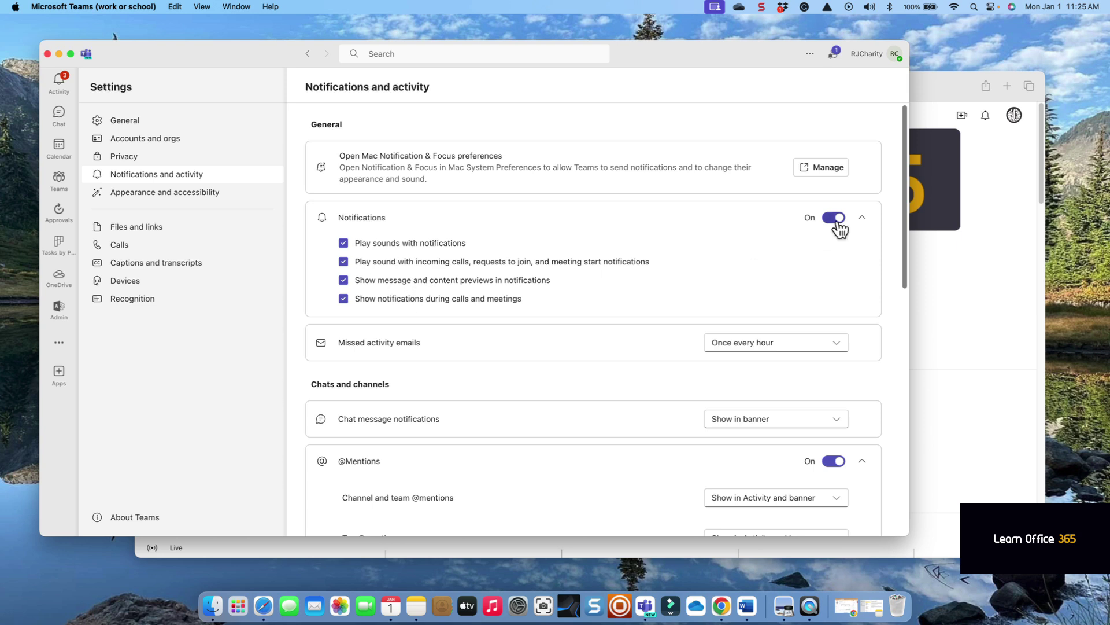
scroll(468, 330, down, 3)
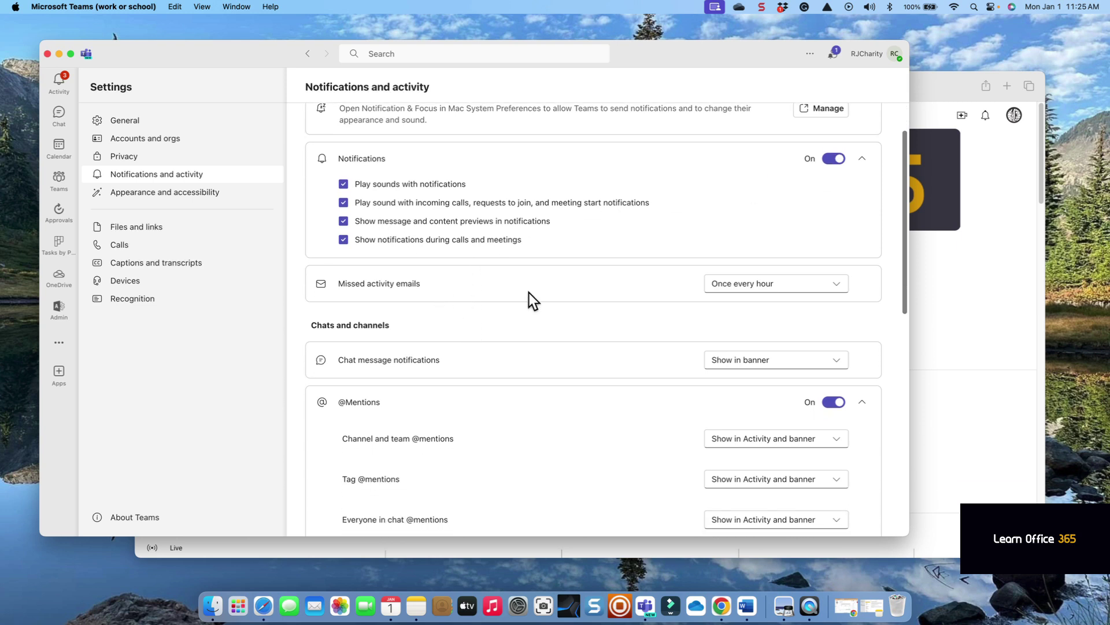
click(838, 292)
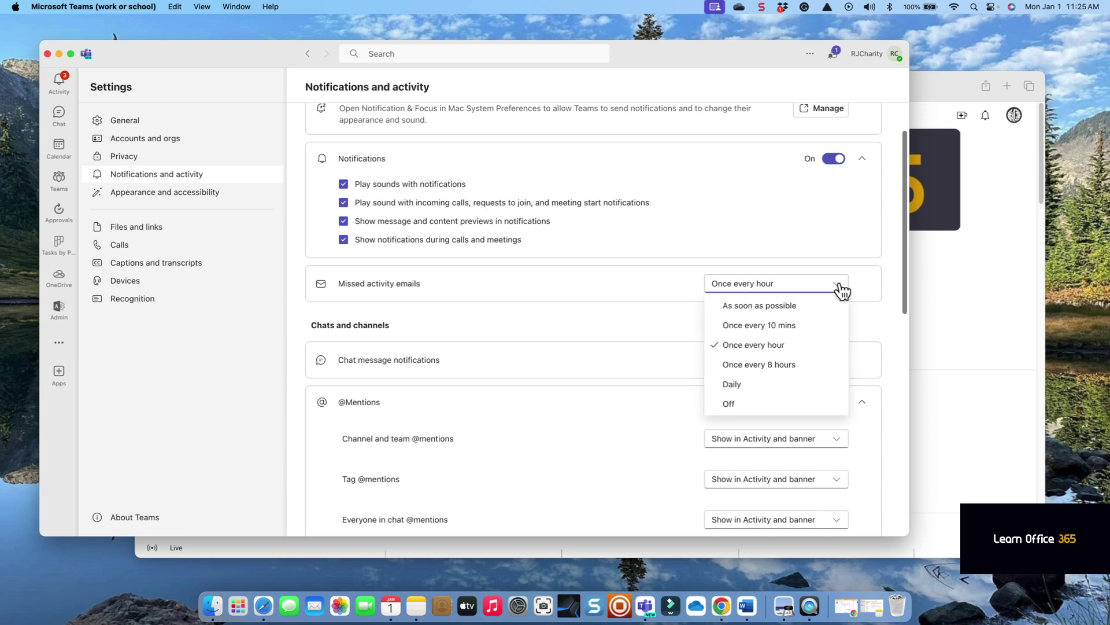
click(842, 291)
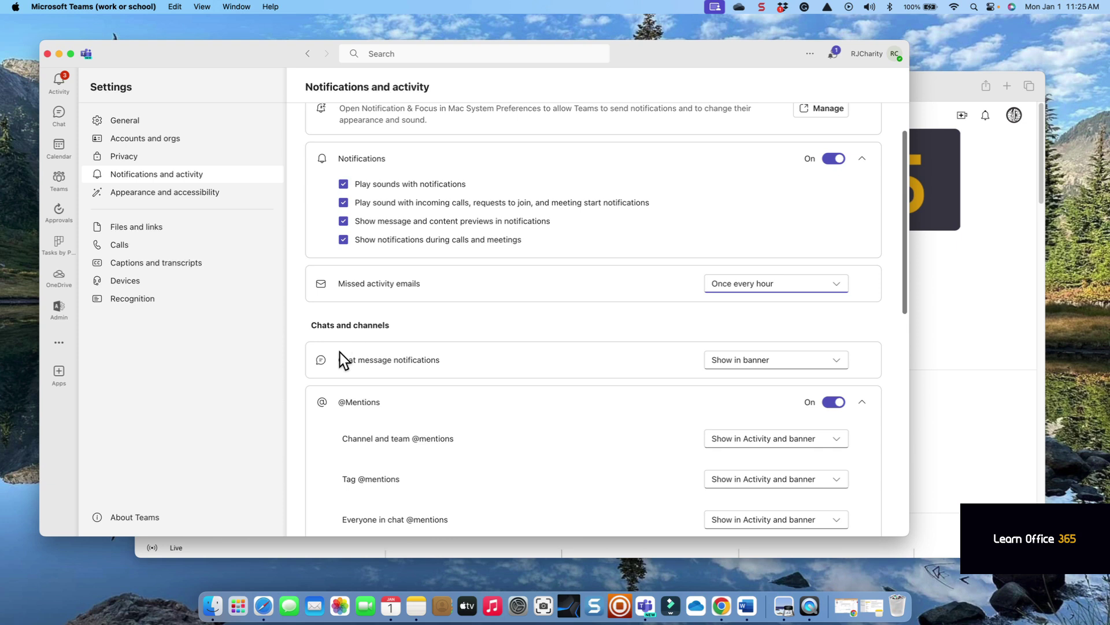
click(837, 368)
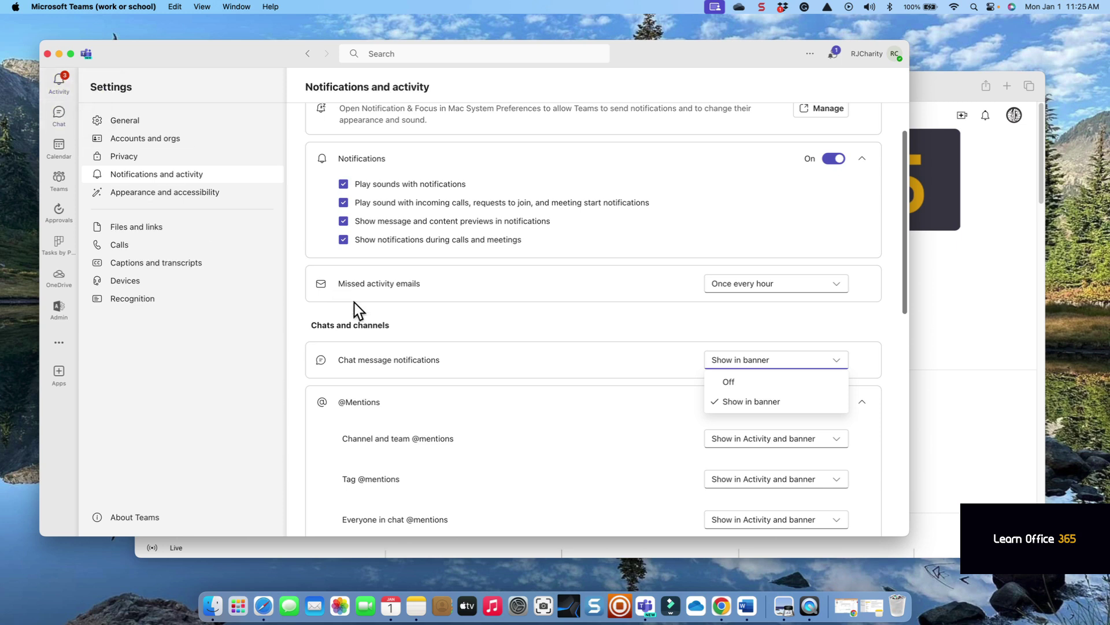
click(290, 431)
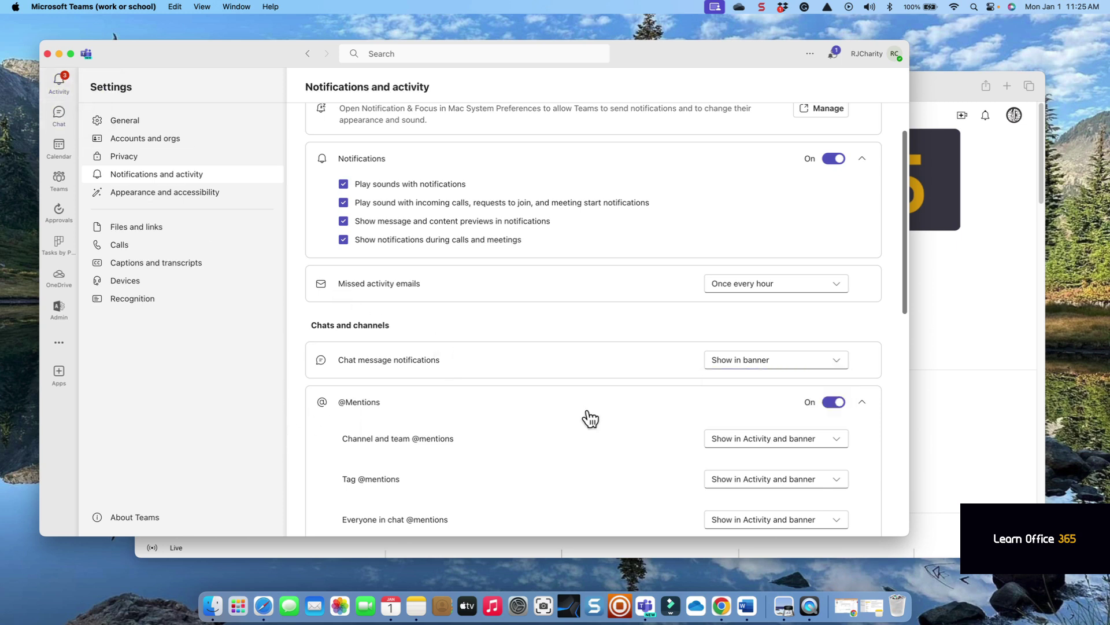
scroll(590, 414, down, 3)
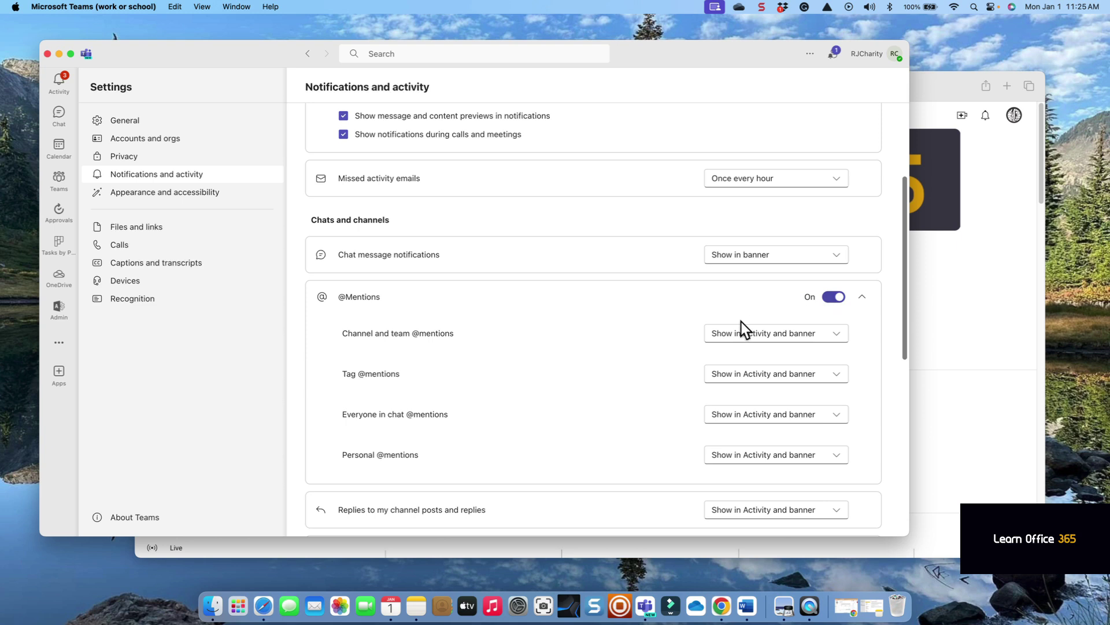
scroll(623, 401, down, 3)
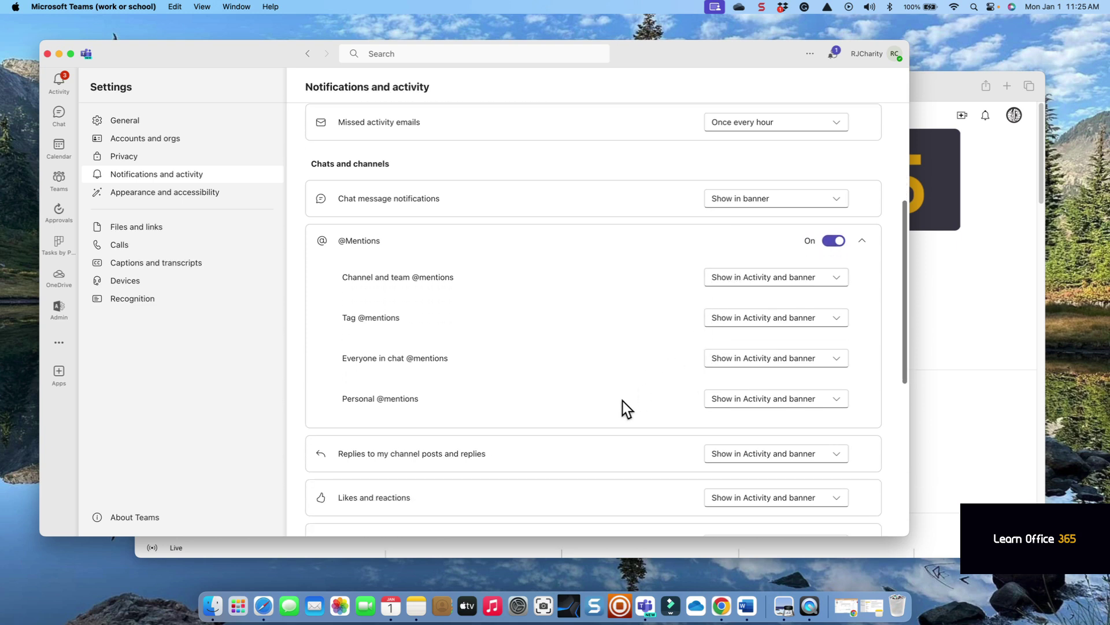
scroll(622, 401, down, 3)
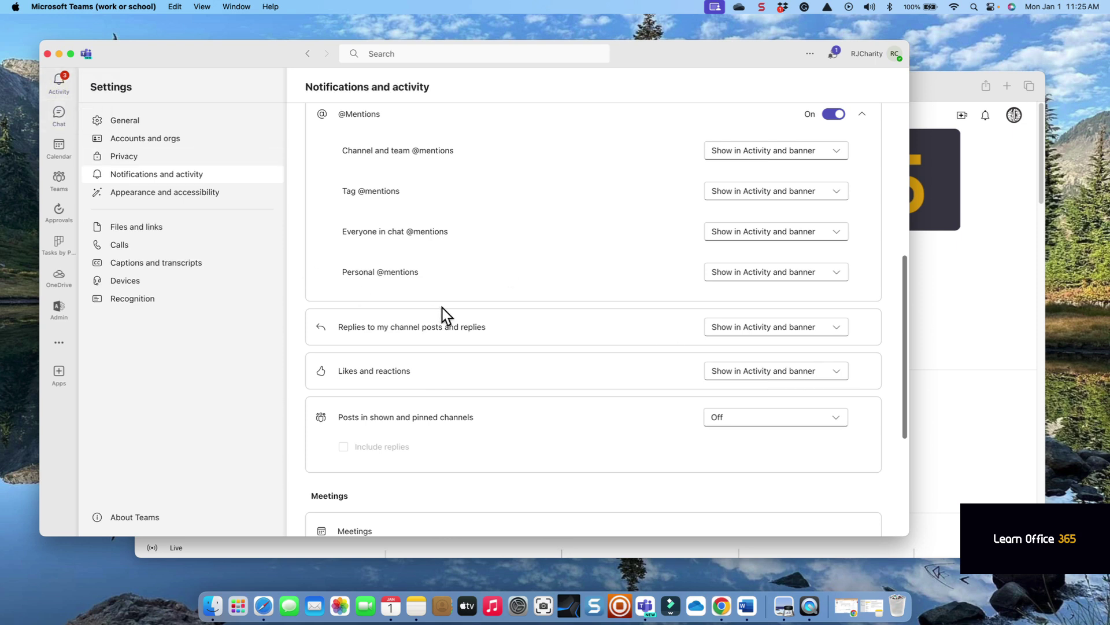
scroll(490, 349, down, 1)
scroll(489, 348, down, 5)
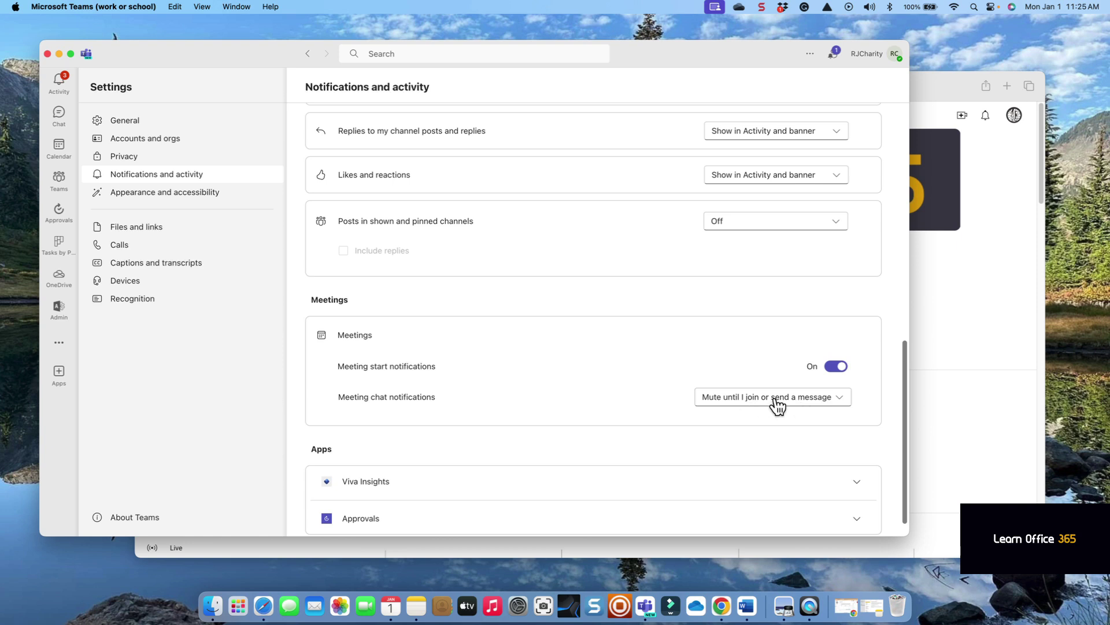
scroll(541, 408, down, 1)
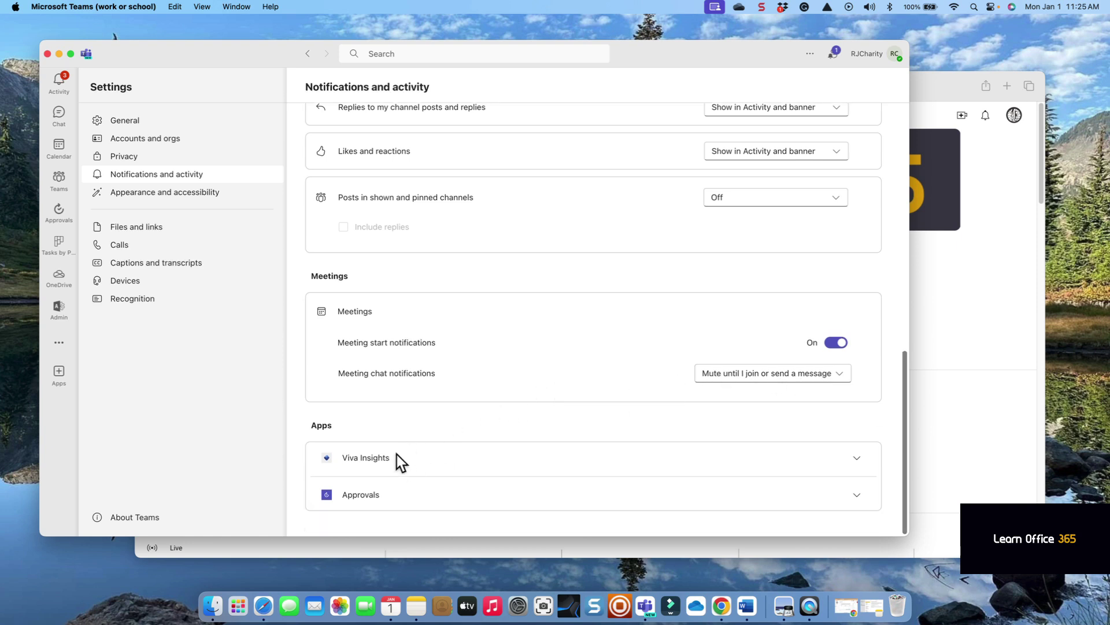
Step: Review the appearance and accessibility settings, covering theme, chat density, sign language view, animation, language, translation and teletypewriter mode
click(196, 197)
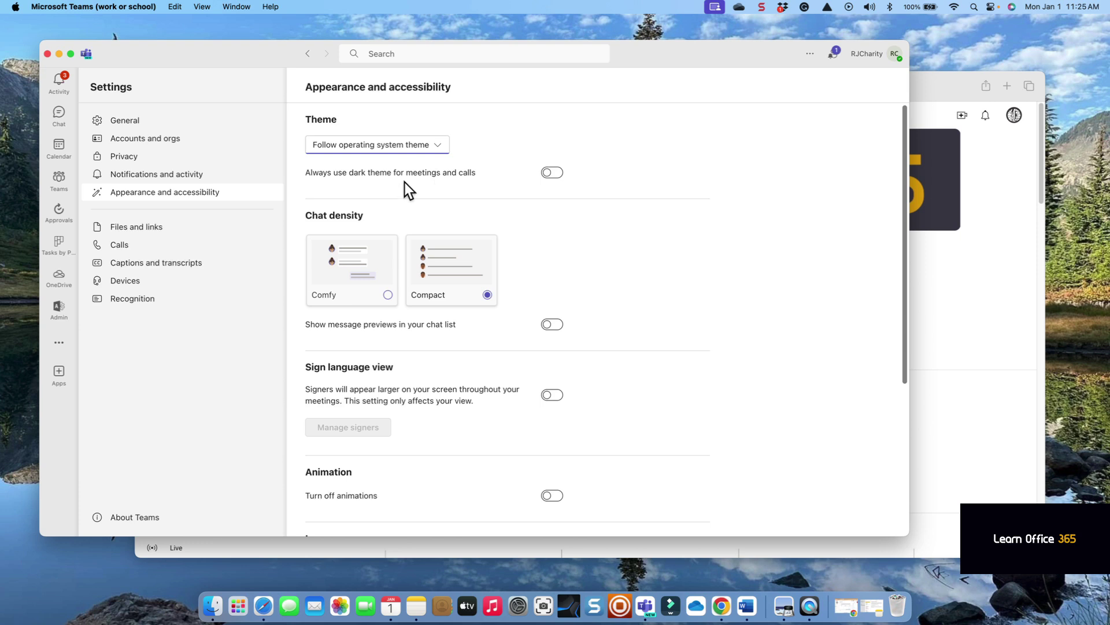
scroll(390, 226, down, 5)
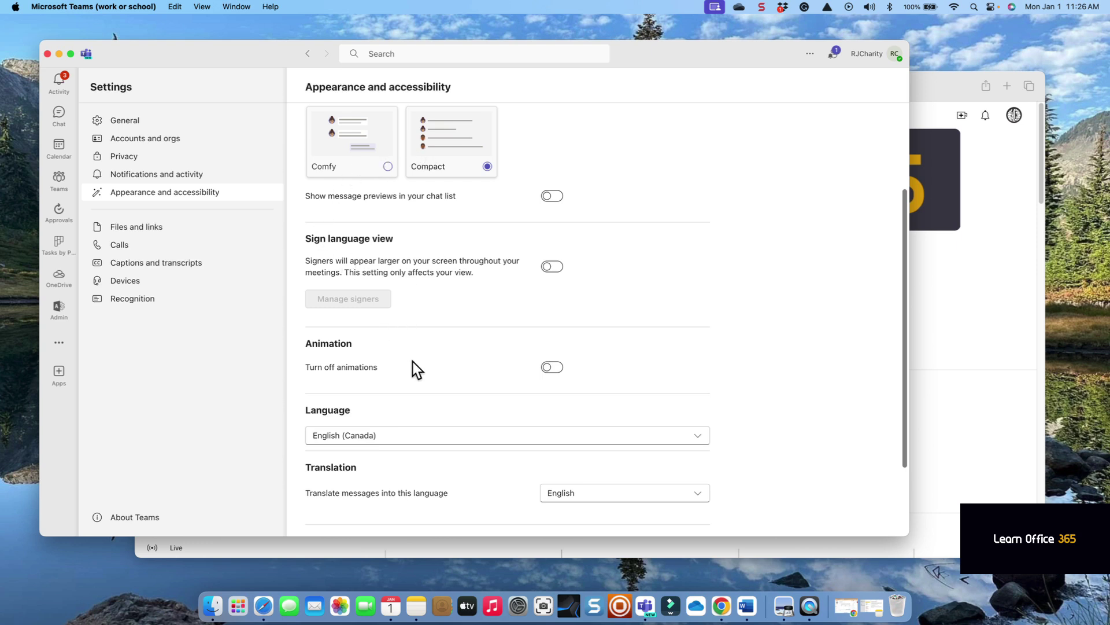
scroll(415, 361, down, 4)
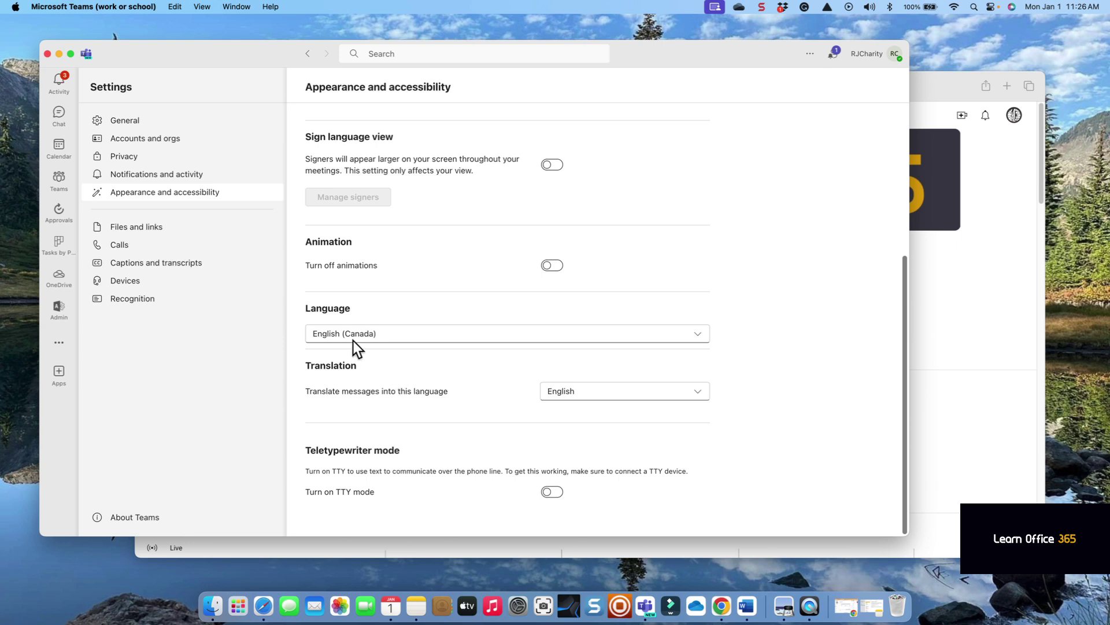
Step: In the files and links settings, look at the choices for where Word, PowerPoint and Excel files open
click(141, 227)
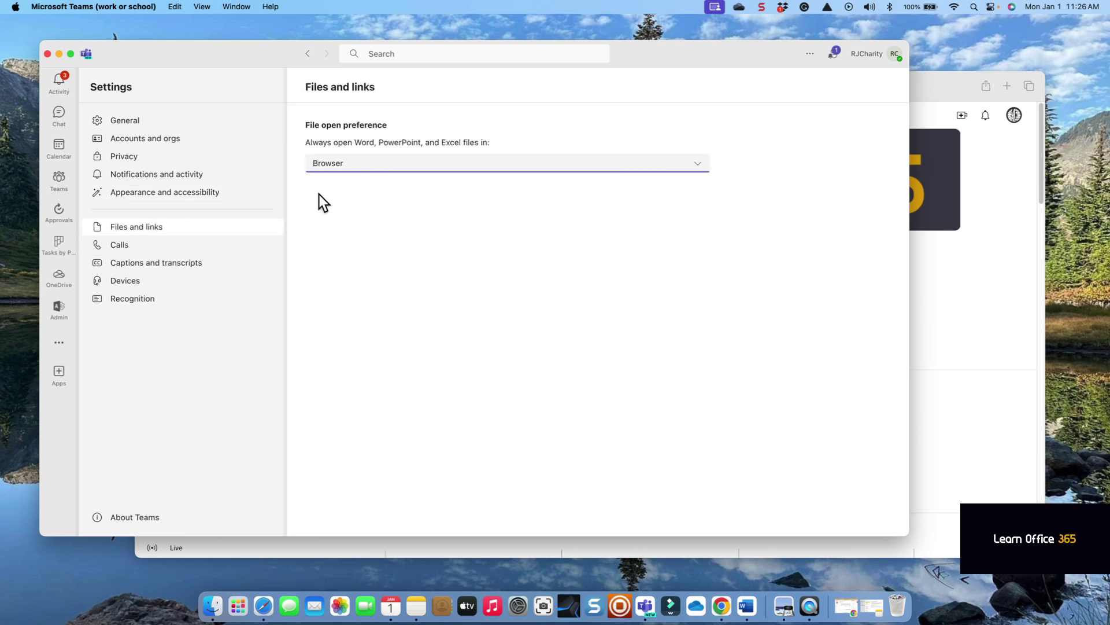
click(698, 169)
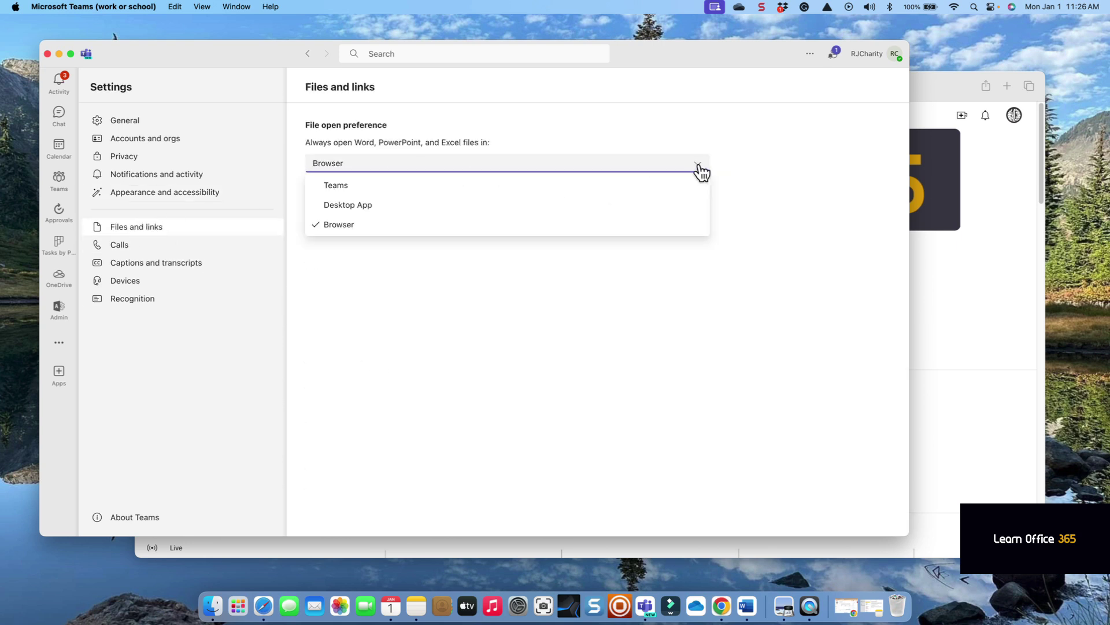
click(702, 171)
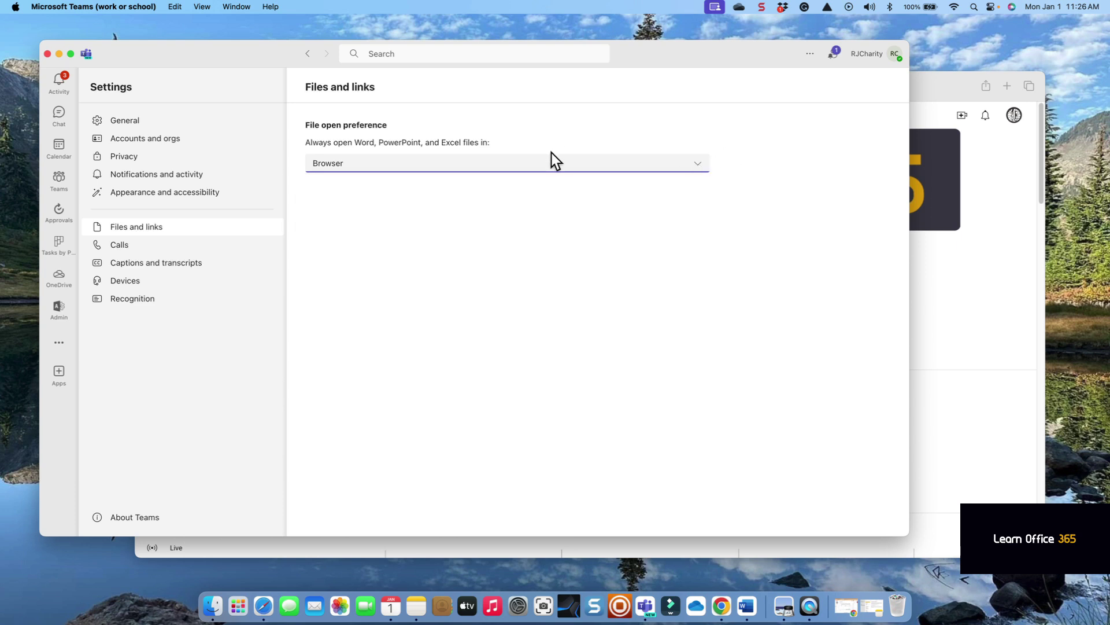
Step: In the calls settings, look at the available ringtones and review the voicemail greeting options
click(123, 245)
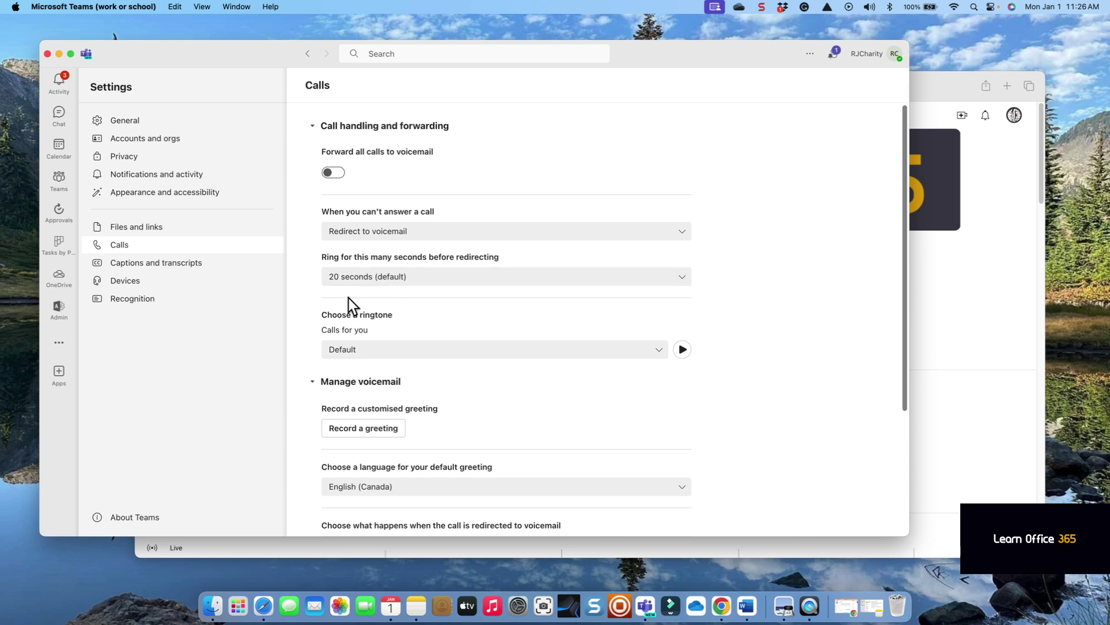
click(663, 352)
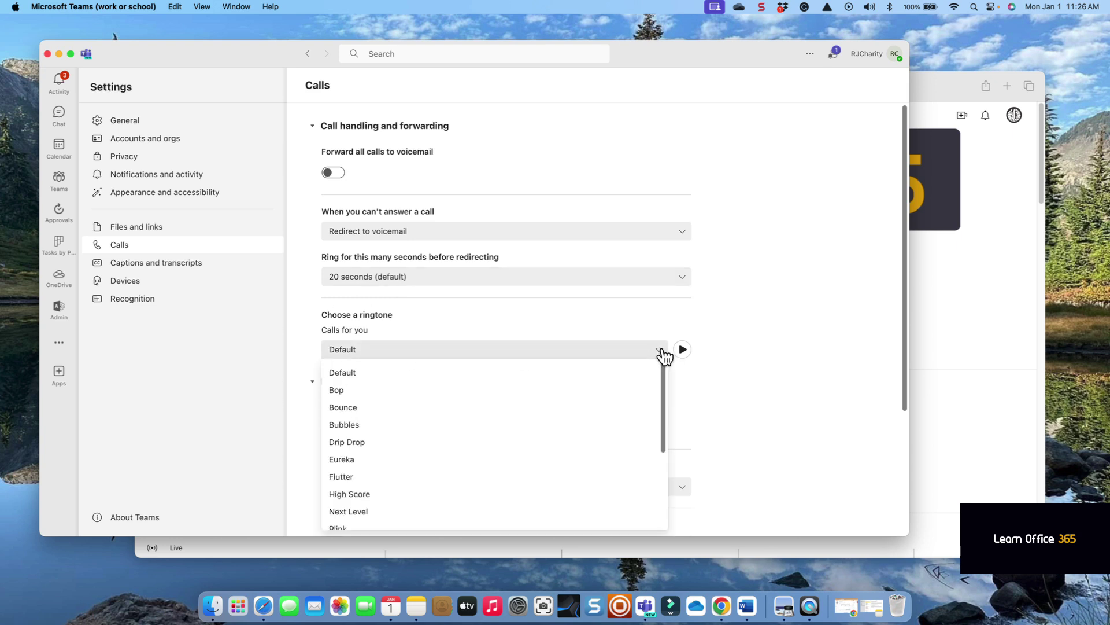
click(663, 353)
scroll(577, 318, down, 3)
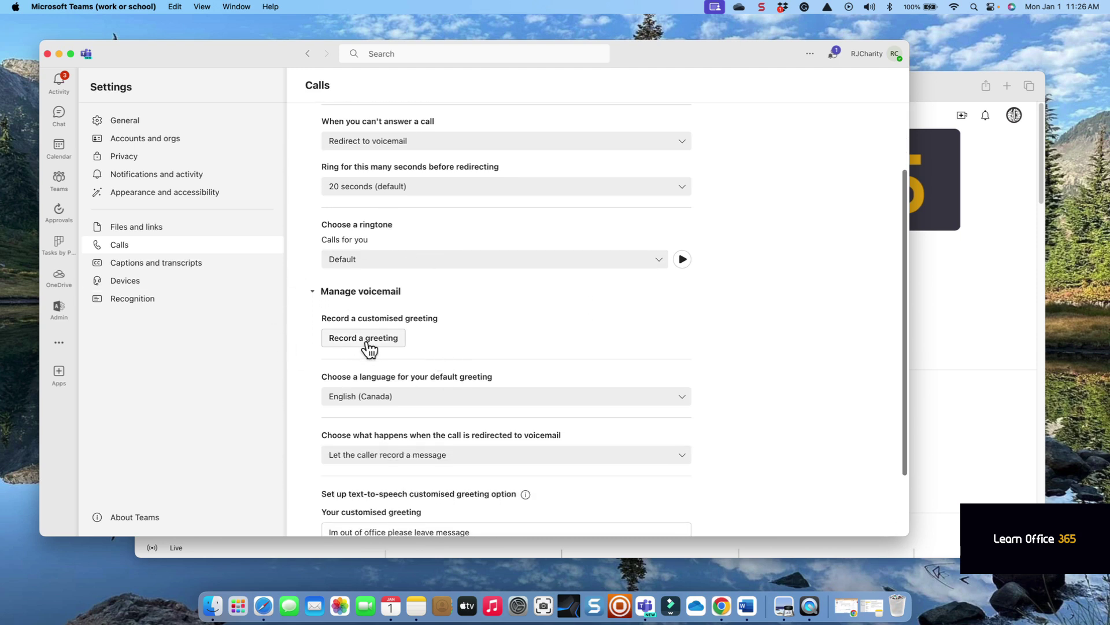
scroll(368, 344, down, 1)
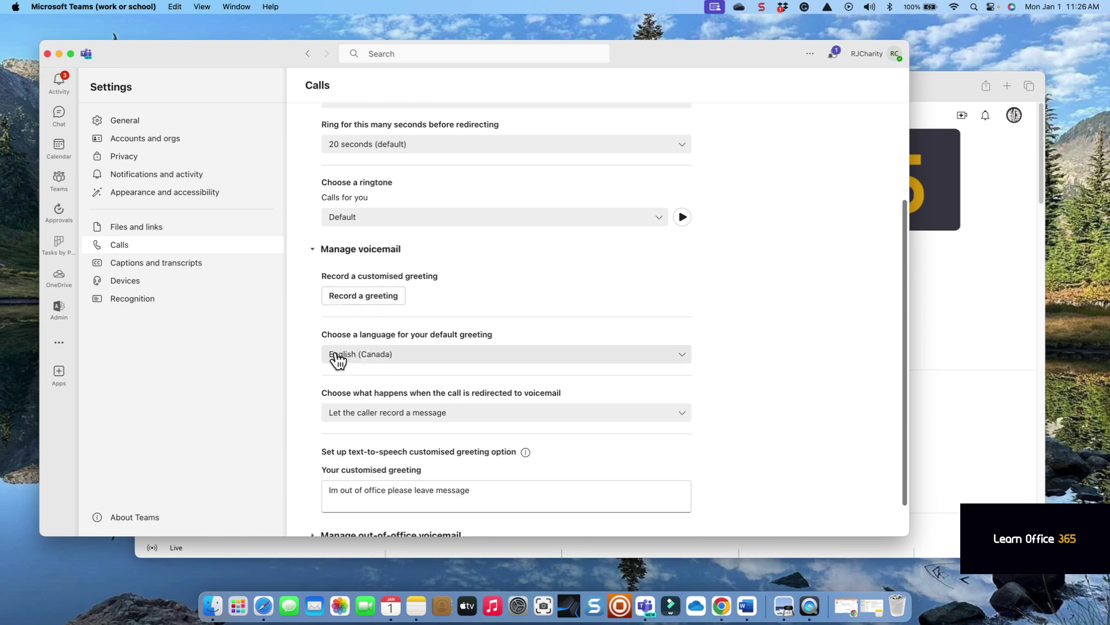
scroll(575, 361, down, 1)
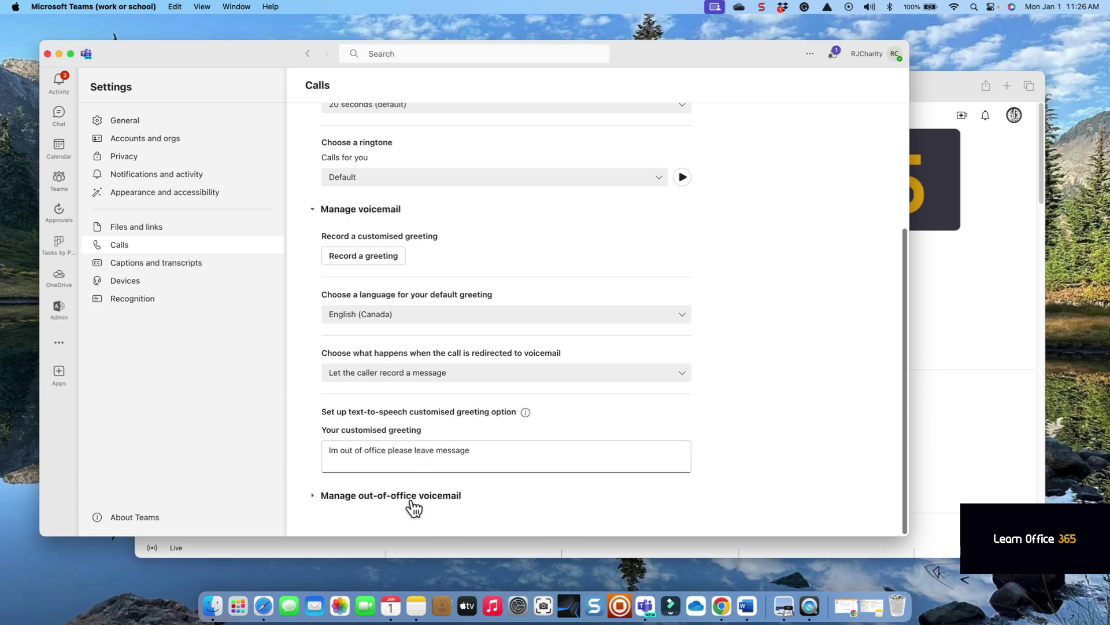
Step: Check the captions and transcripts settings, and look at the available audio devices and speakers in the device settings
click(205, 269)
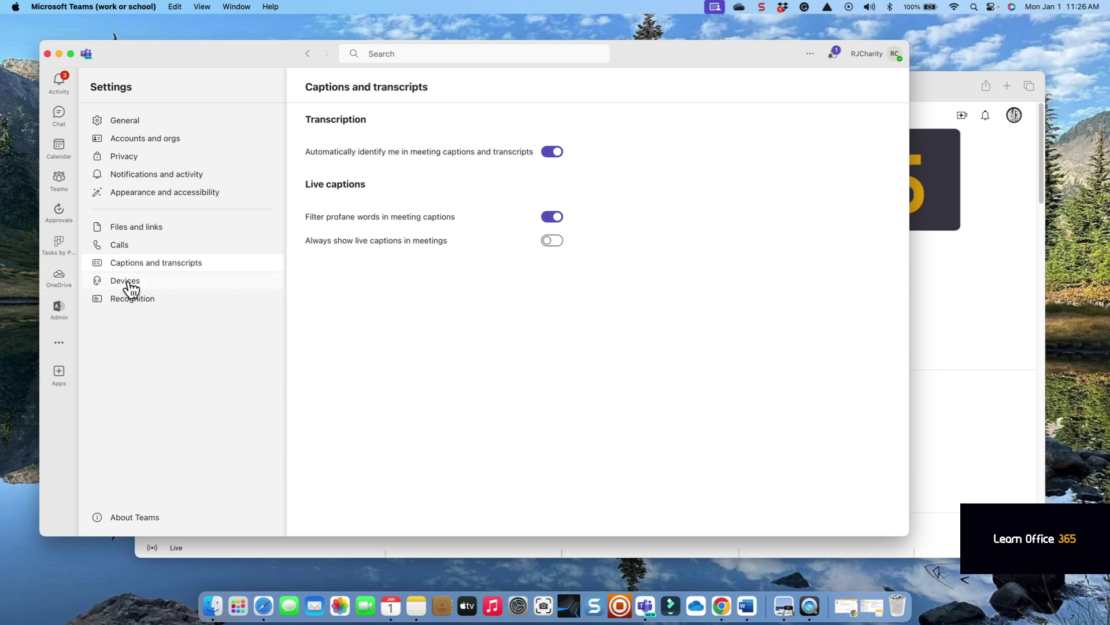
click(110, 284)
click(702, 149)
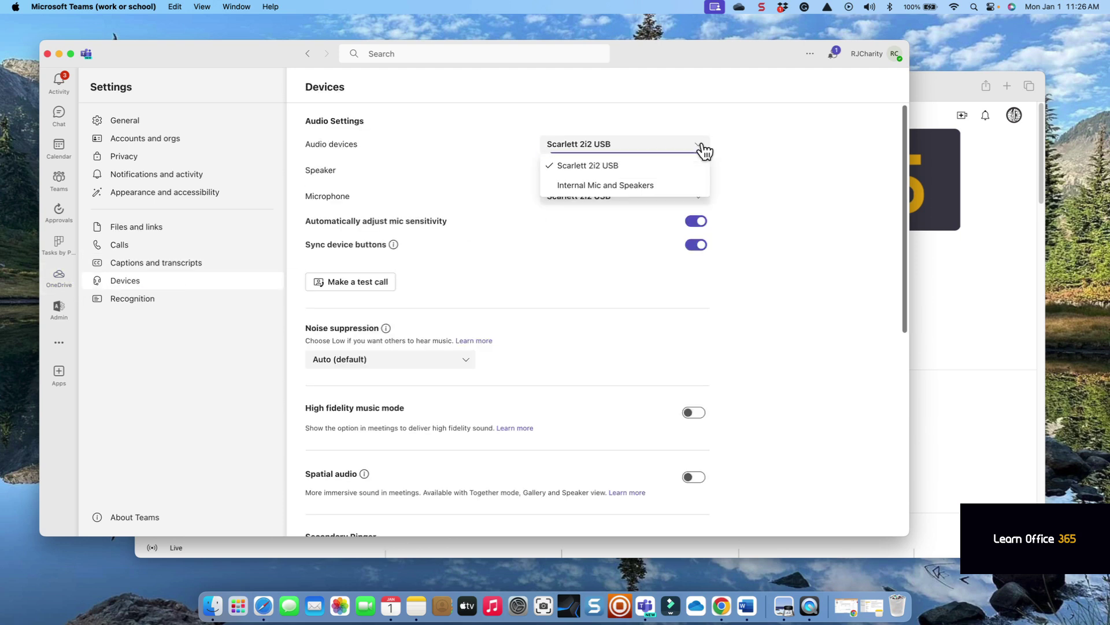
click(704, 151)
click(701, 174)
click(700, 175)
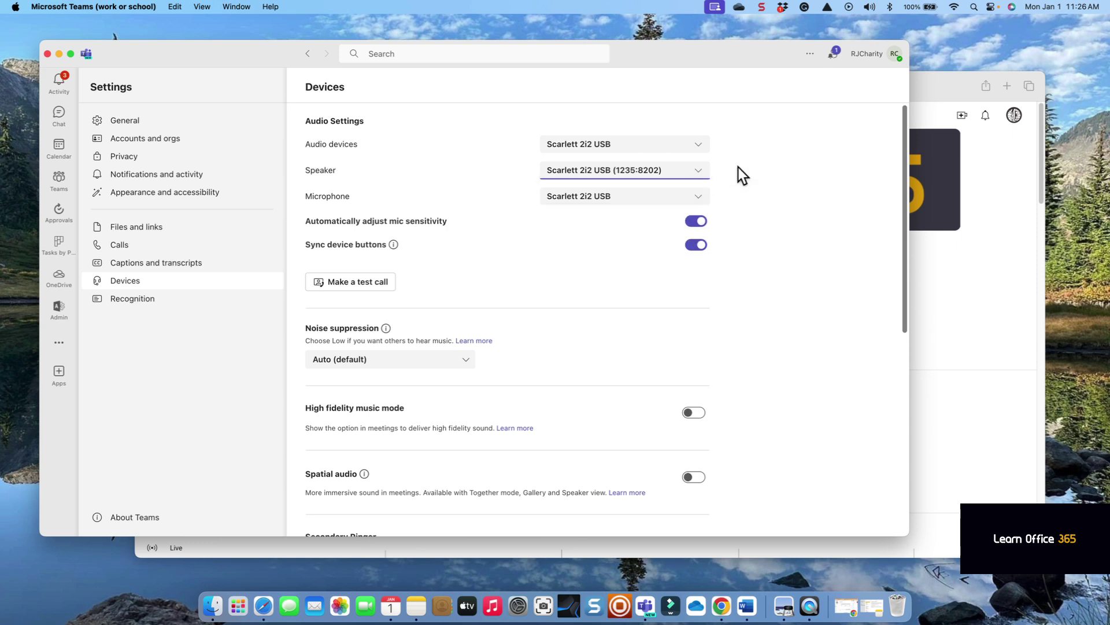
click(698, 173)
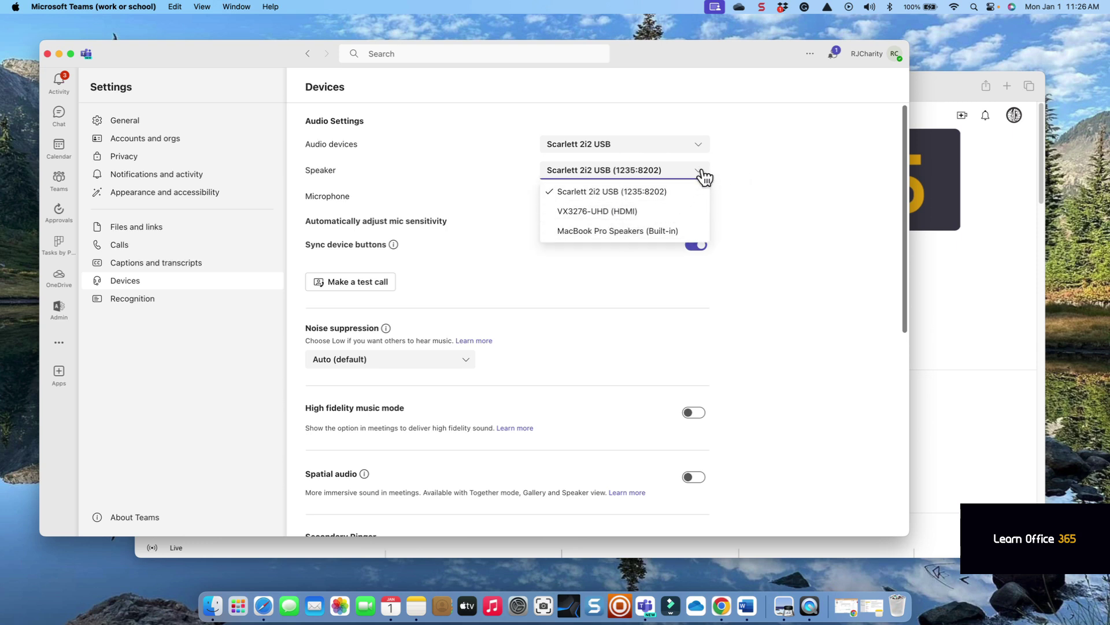
click(700, 173)
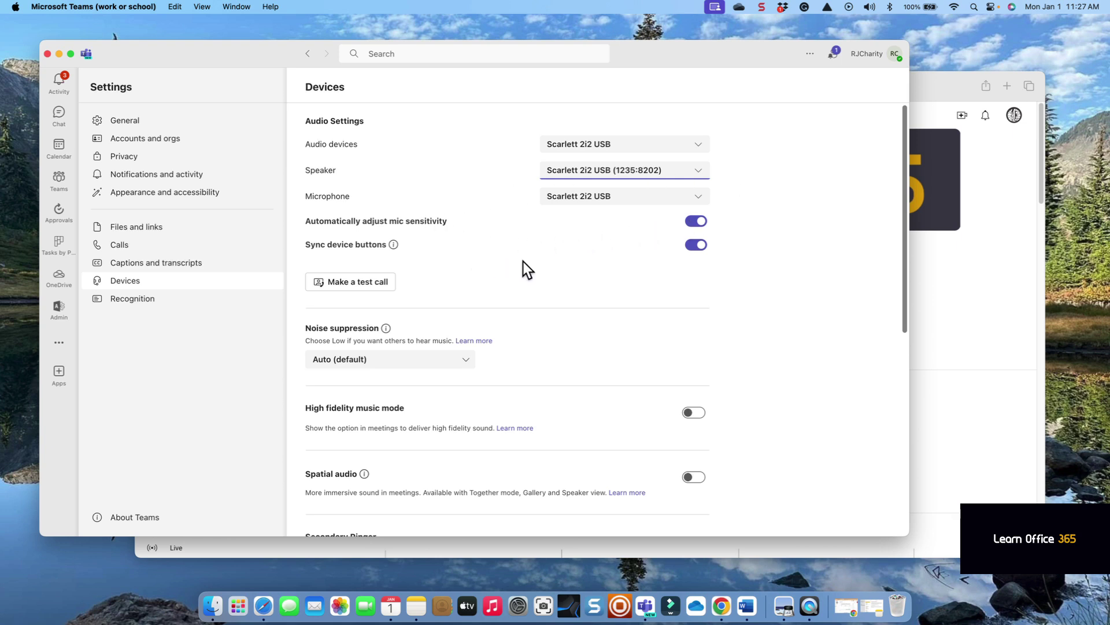
Step: In the device settings, look at the noise suppression choices and review the high fidelity music mode and spatial audio options
scroll(523, 261, down, 3)
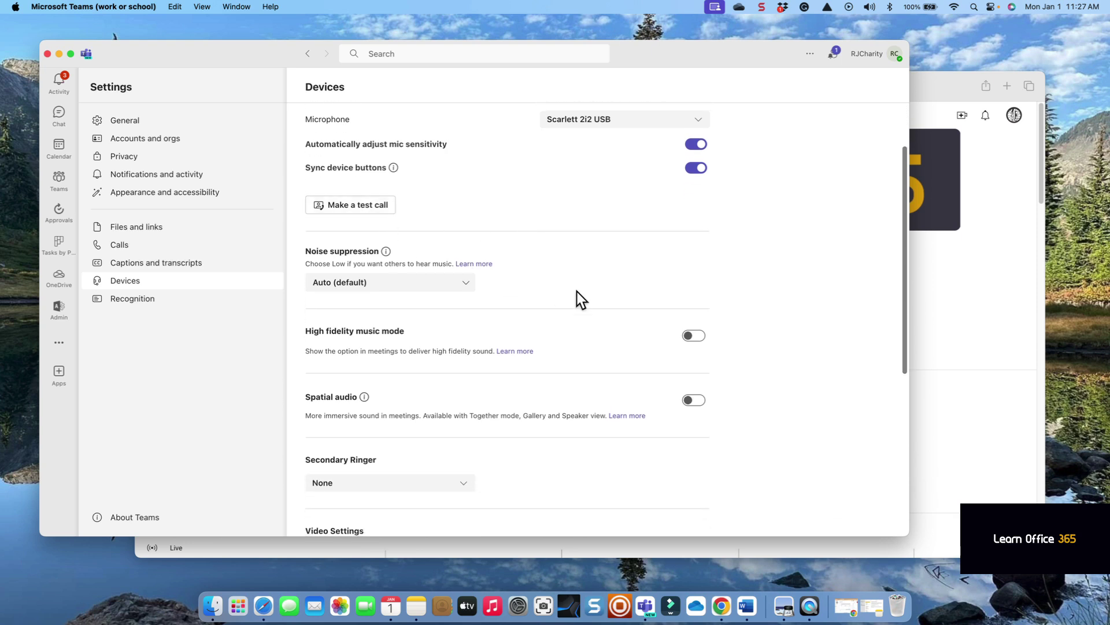
click(466, 289)
click(466, 289)
scroll(586, 280, down, 4)
scroll(599, 266, down, 1)
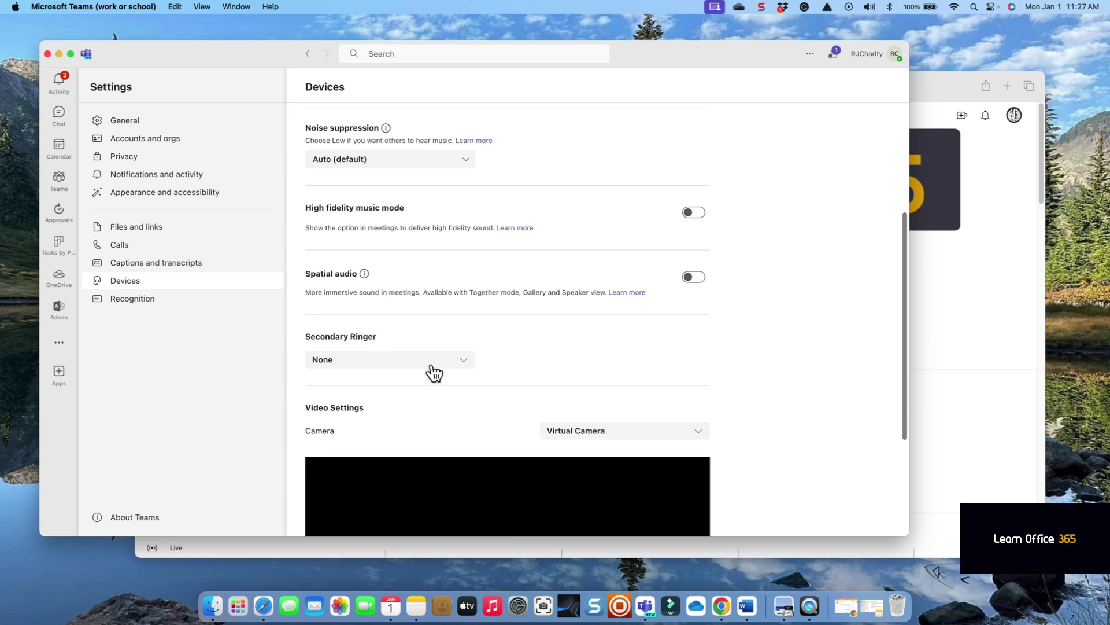
Step: Look at the available secondary ringer devices and the video settings, and check the voice recognition settings
click(467, 369)
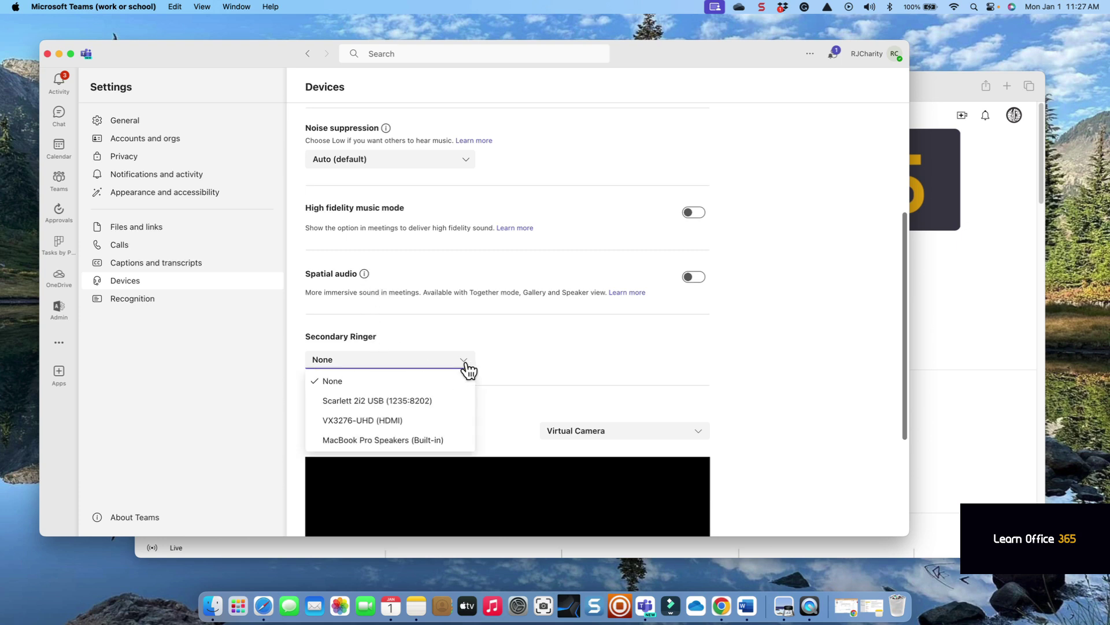
click(466, 367)
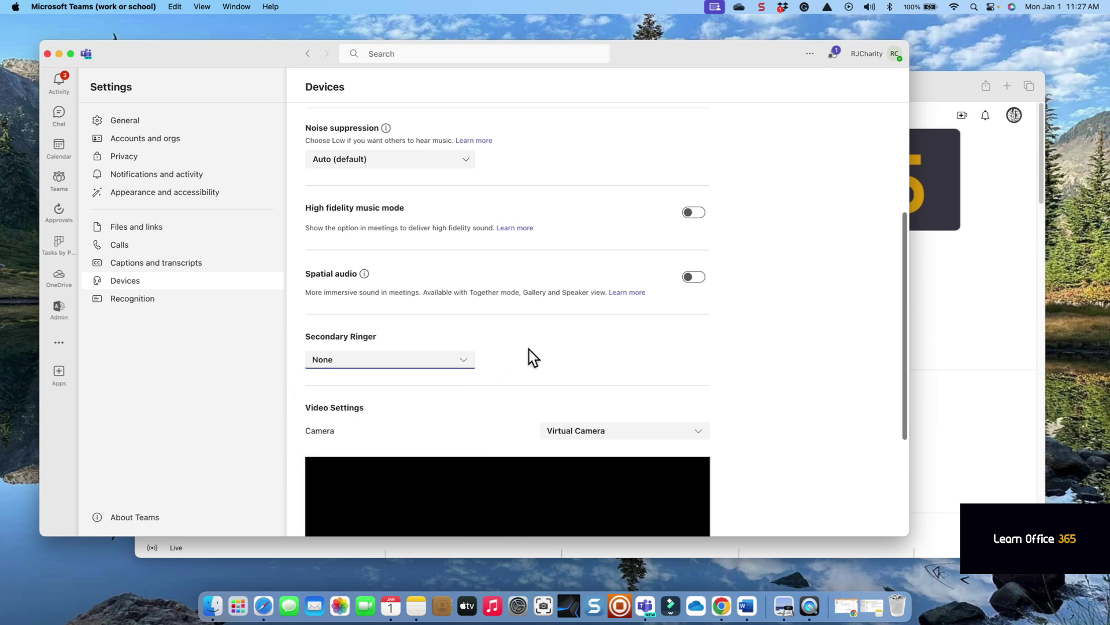
scroll(529, 349, down, 5)
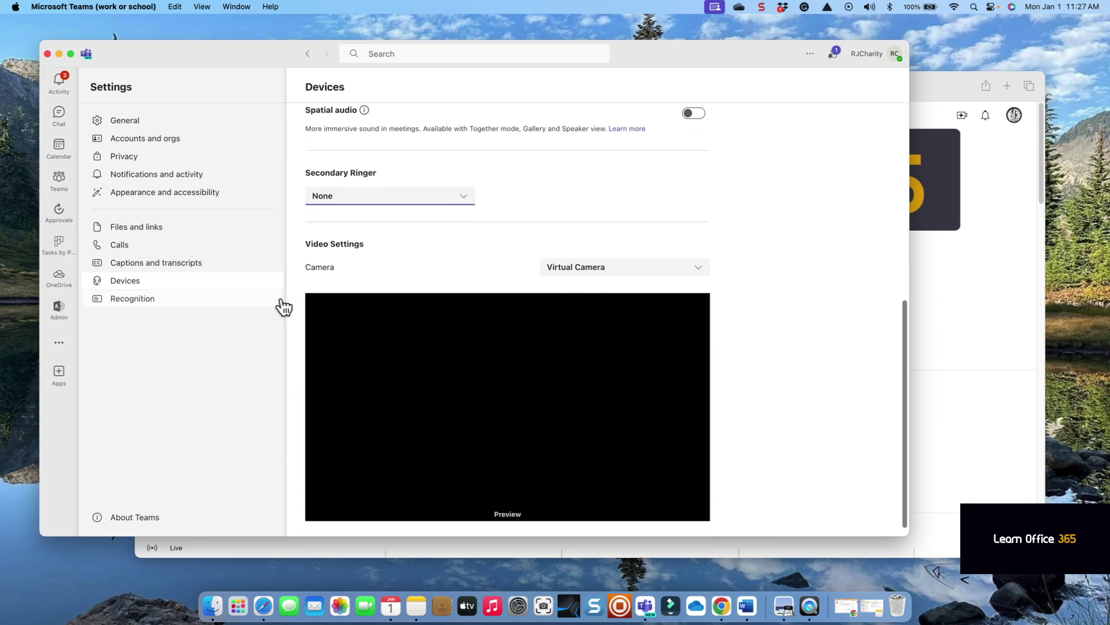
click(125, 304)
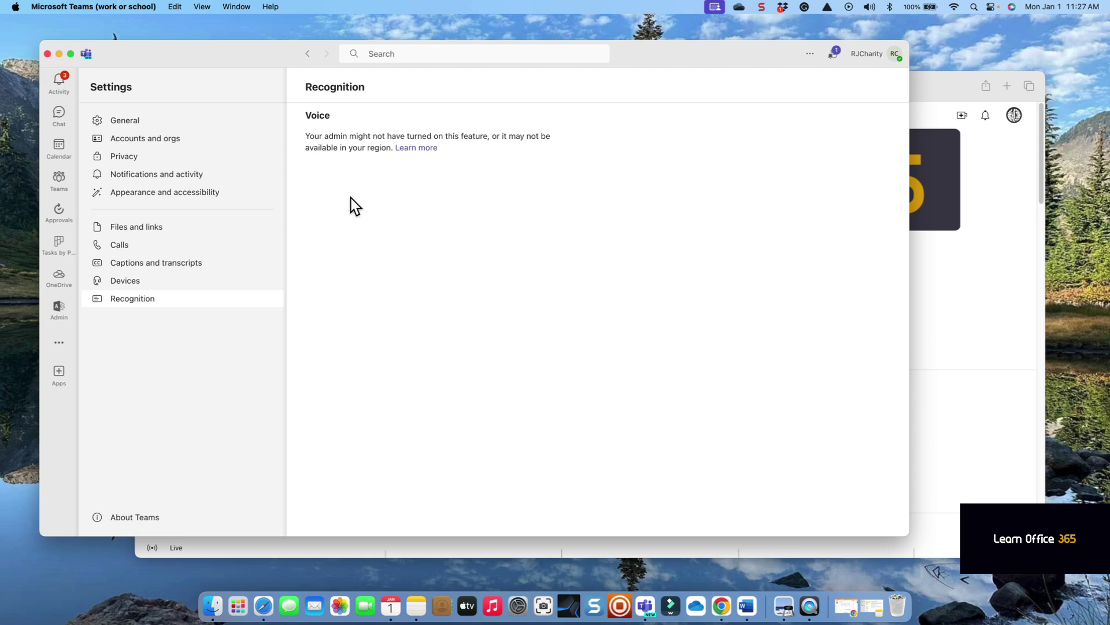
click(762, 7)
click(764, 25)
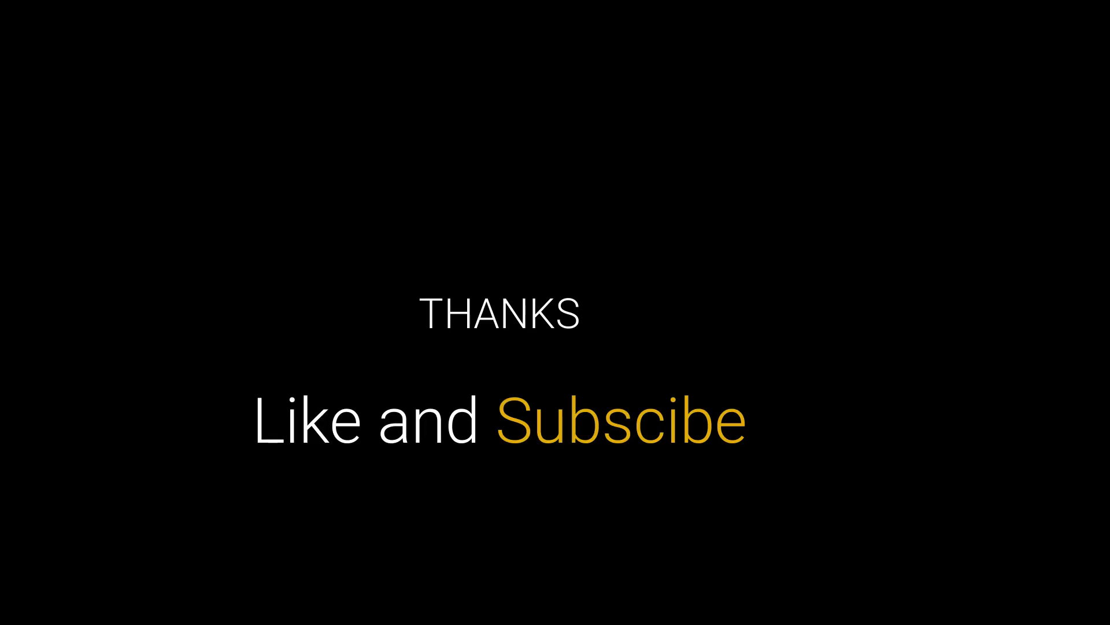